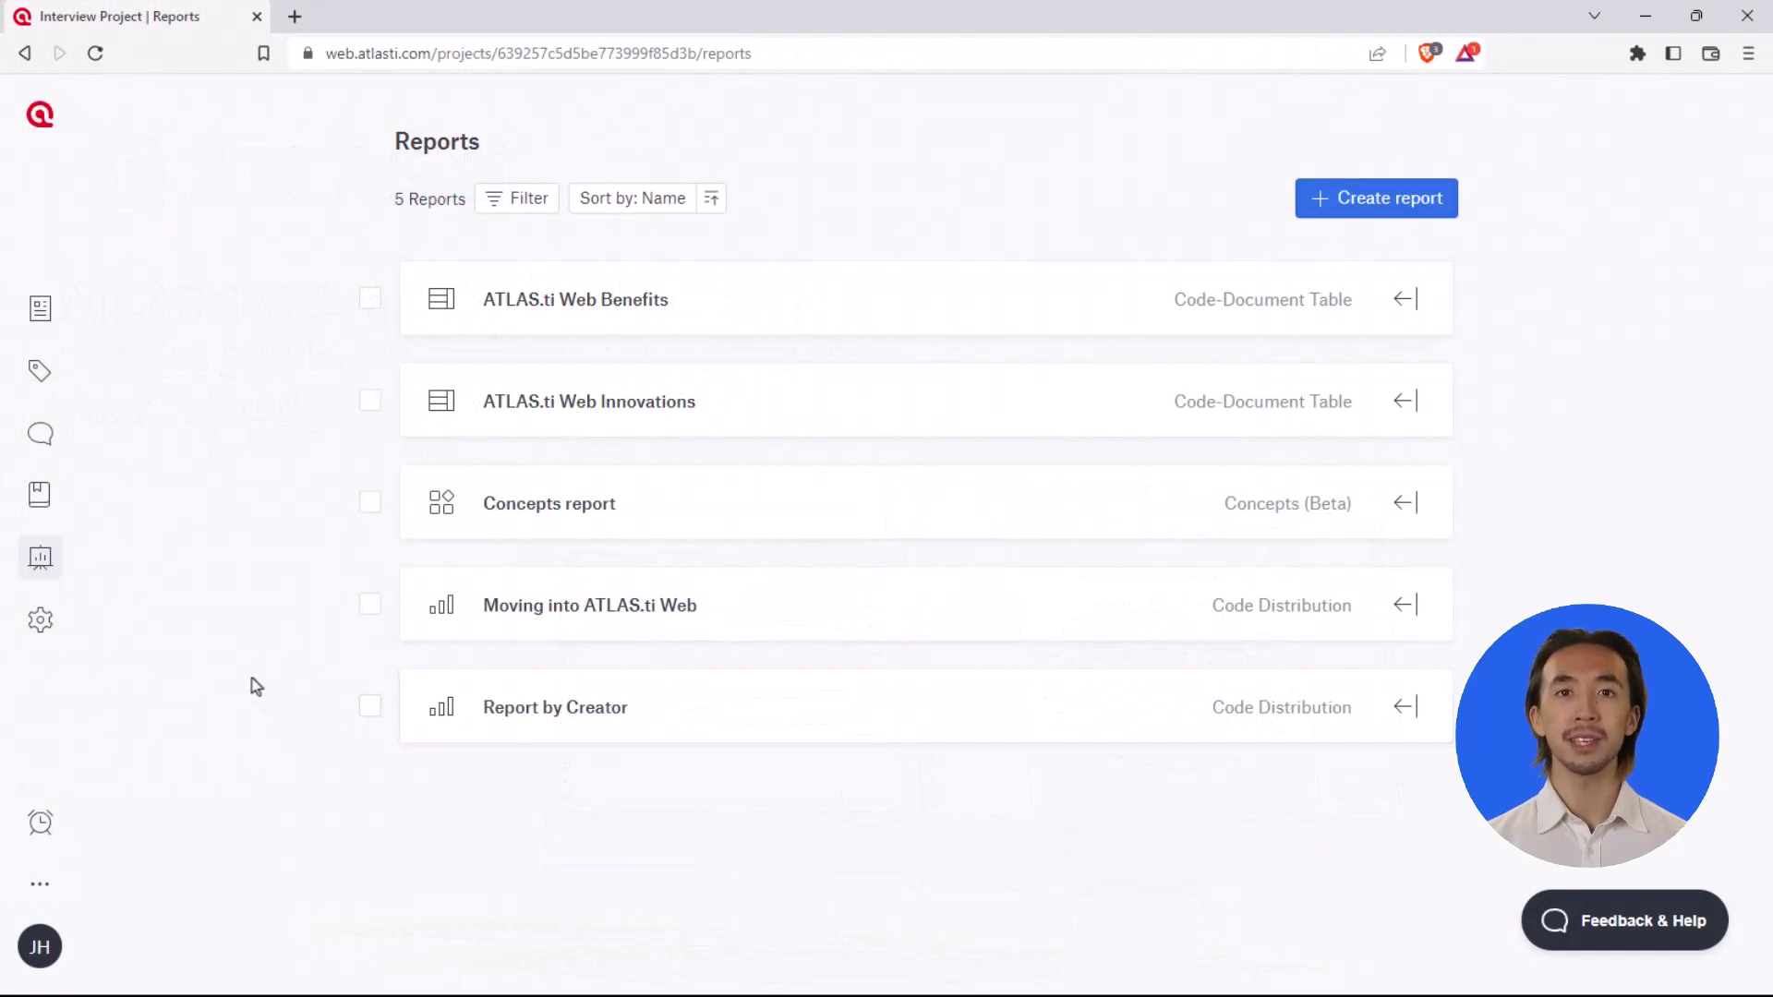
# Step: Open the Concepts report, then check its Code, Code group, Document and Document group filter lists
pyautogui.click(45, 556)
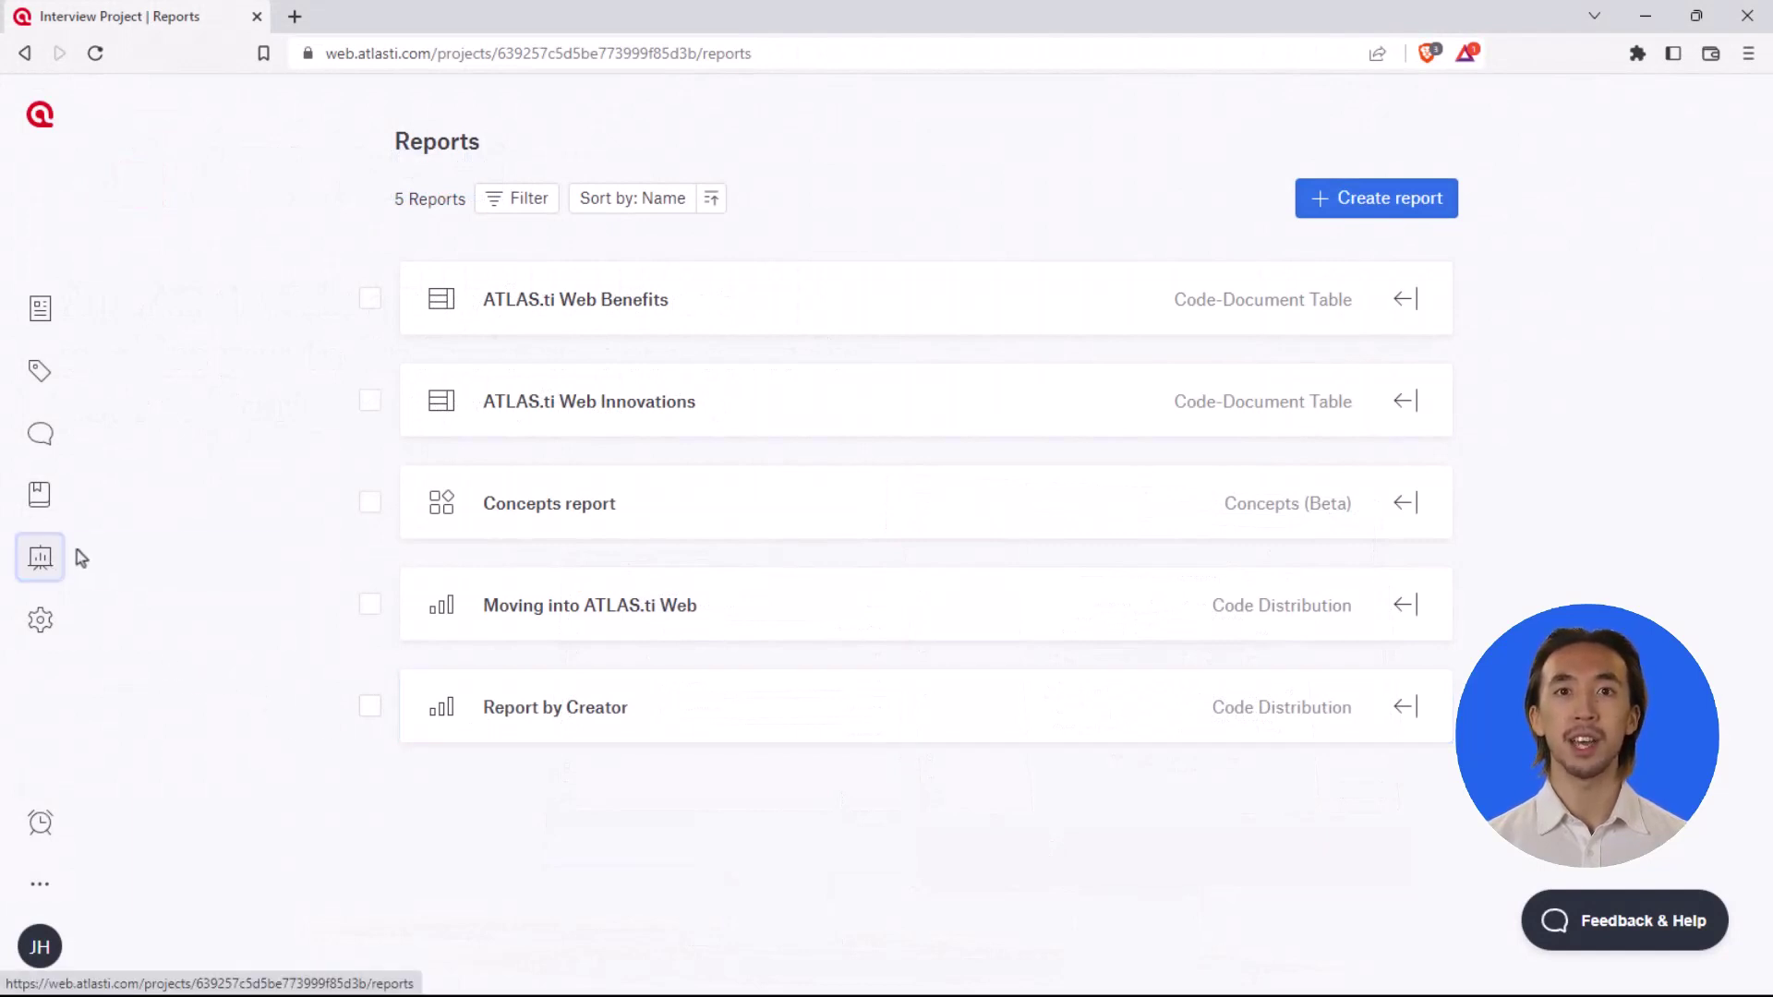
pyautogui.click(652, 521)
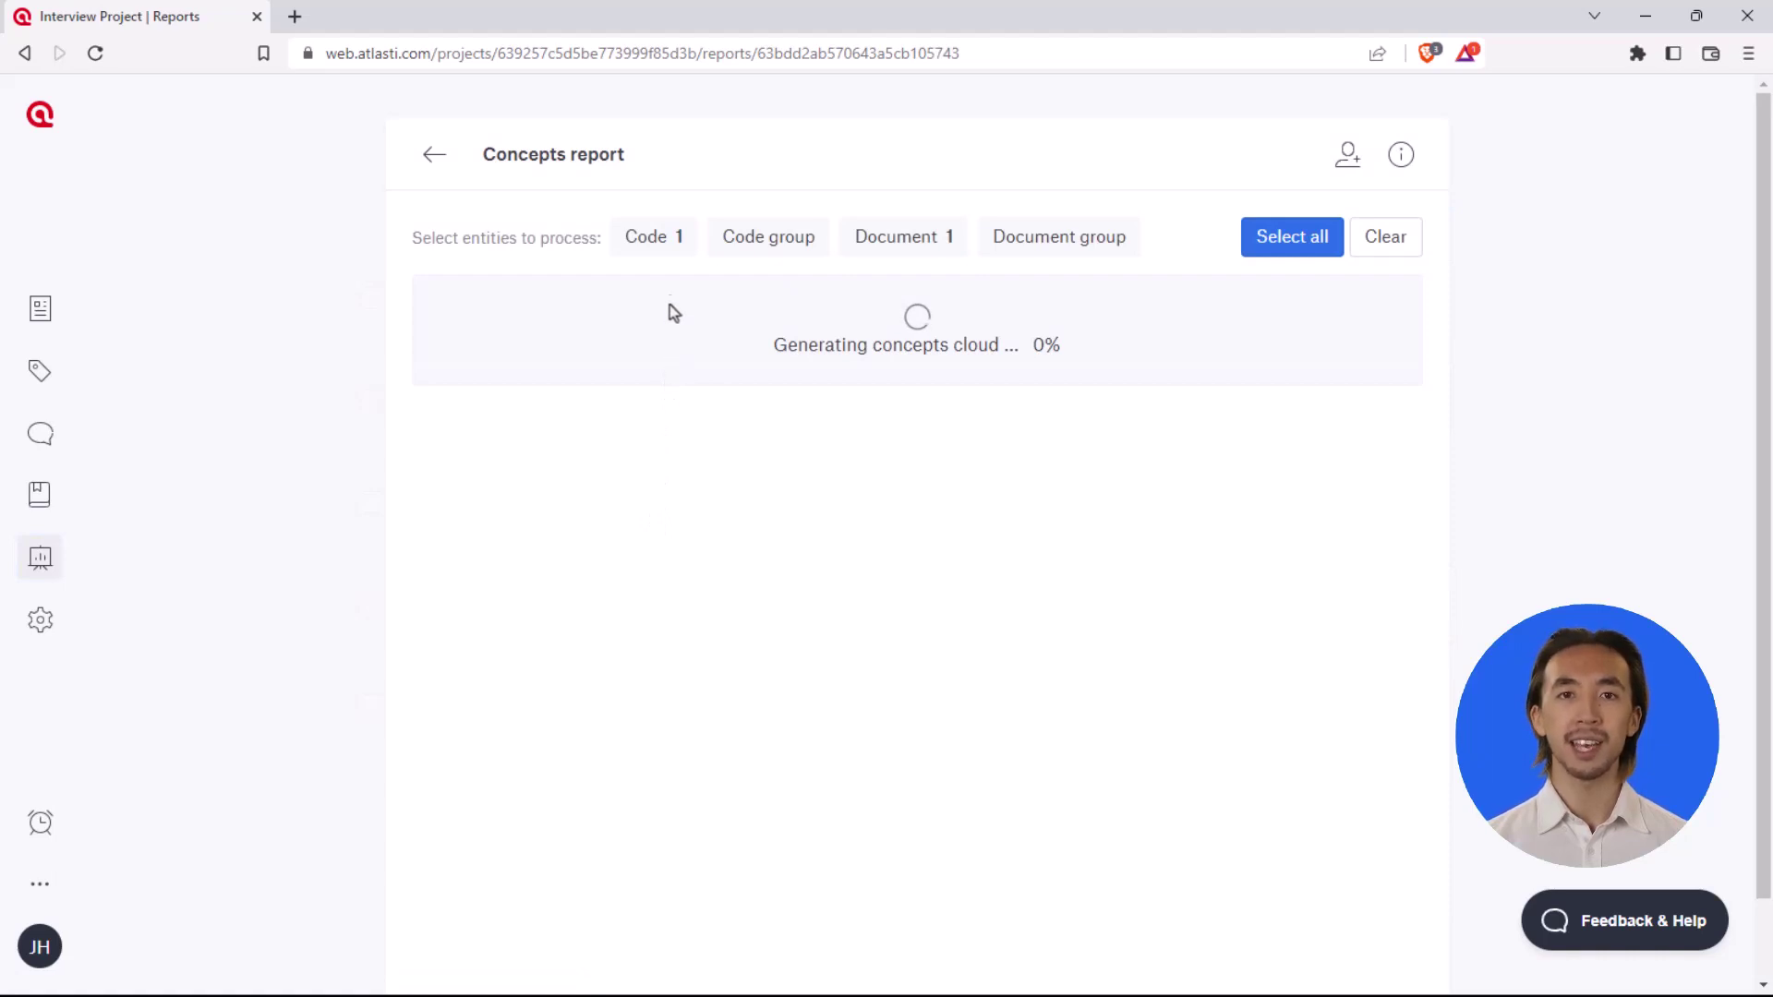
pyautogui.click(662, 241)
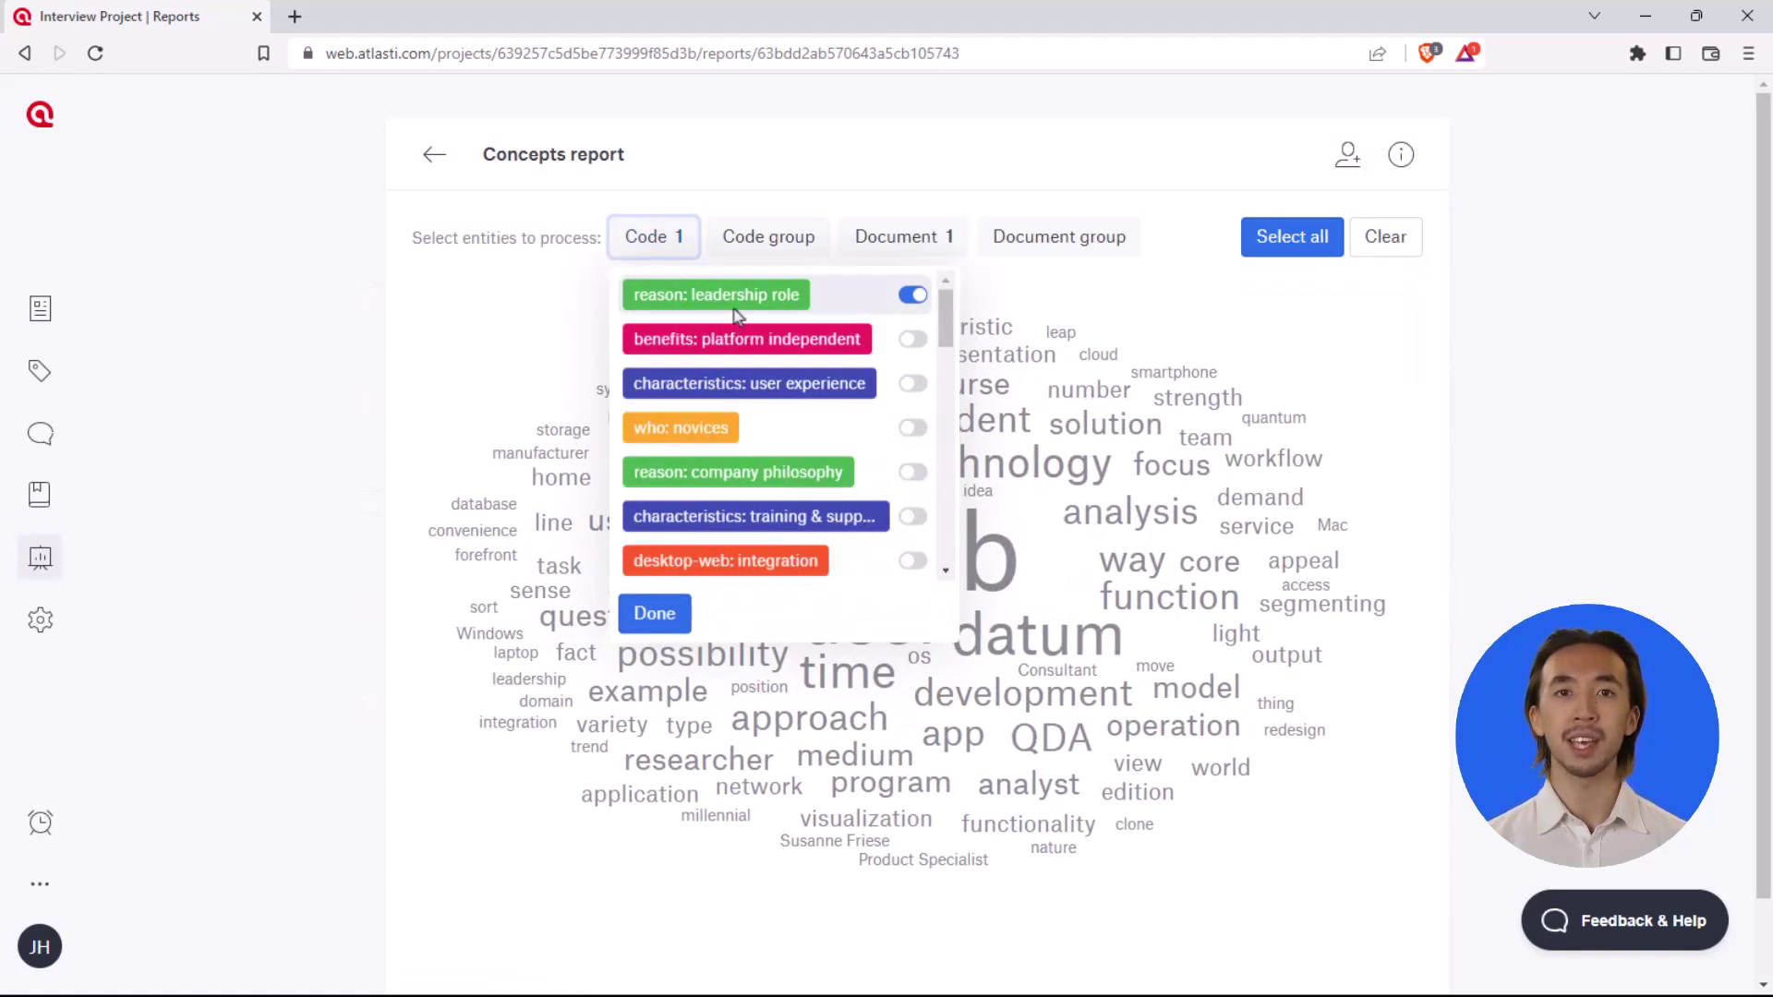
pyautogui.click(771, 238)
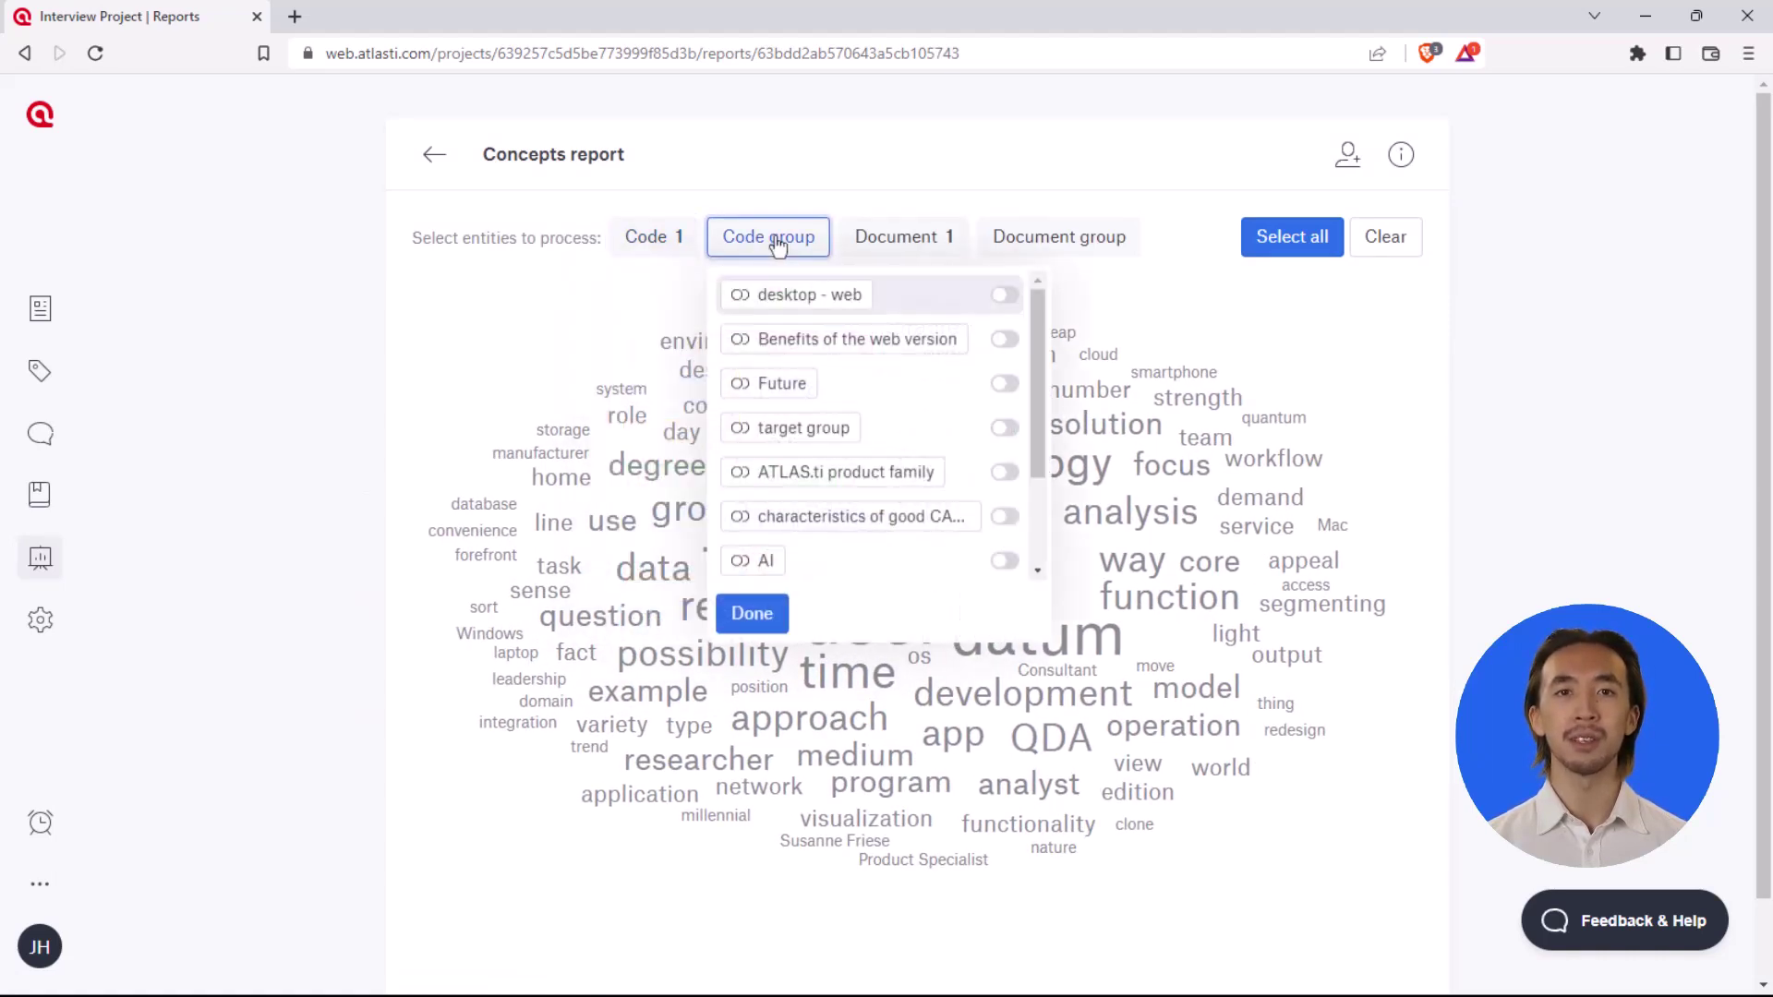
pyautogui.click(906, 238)
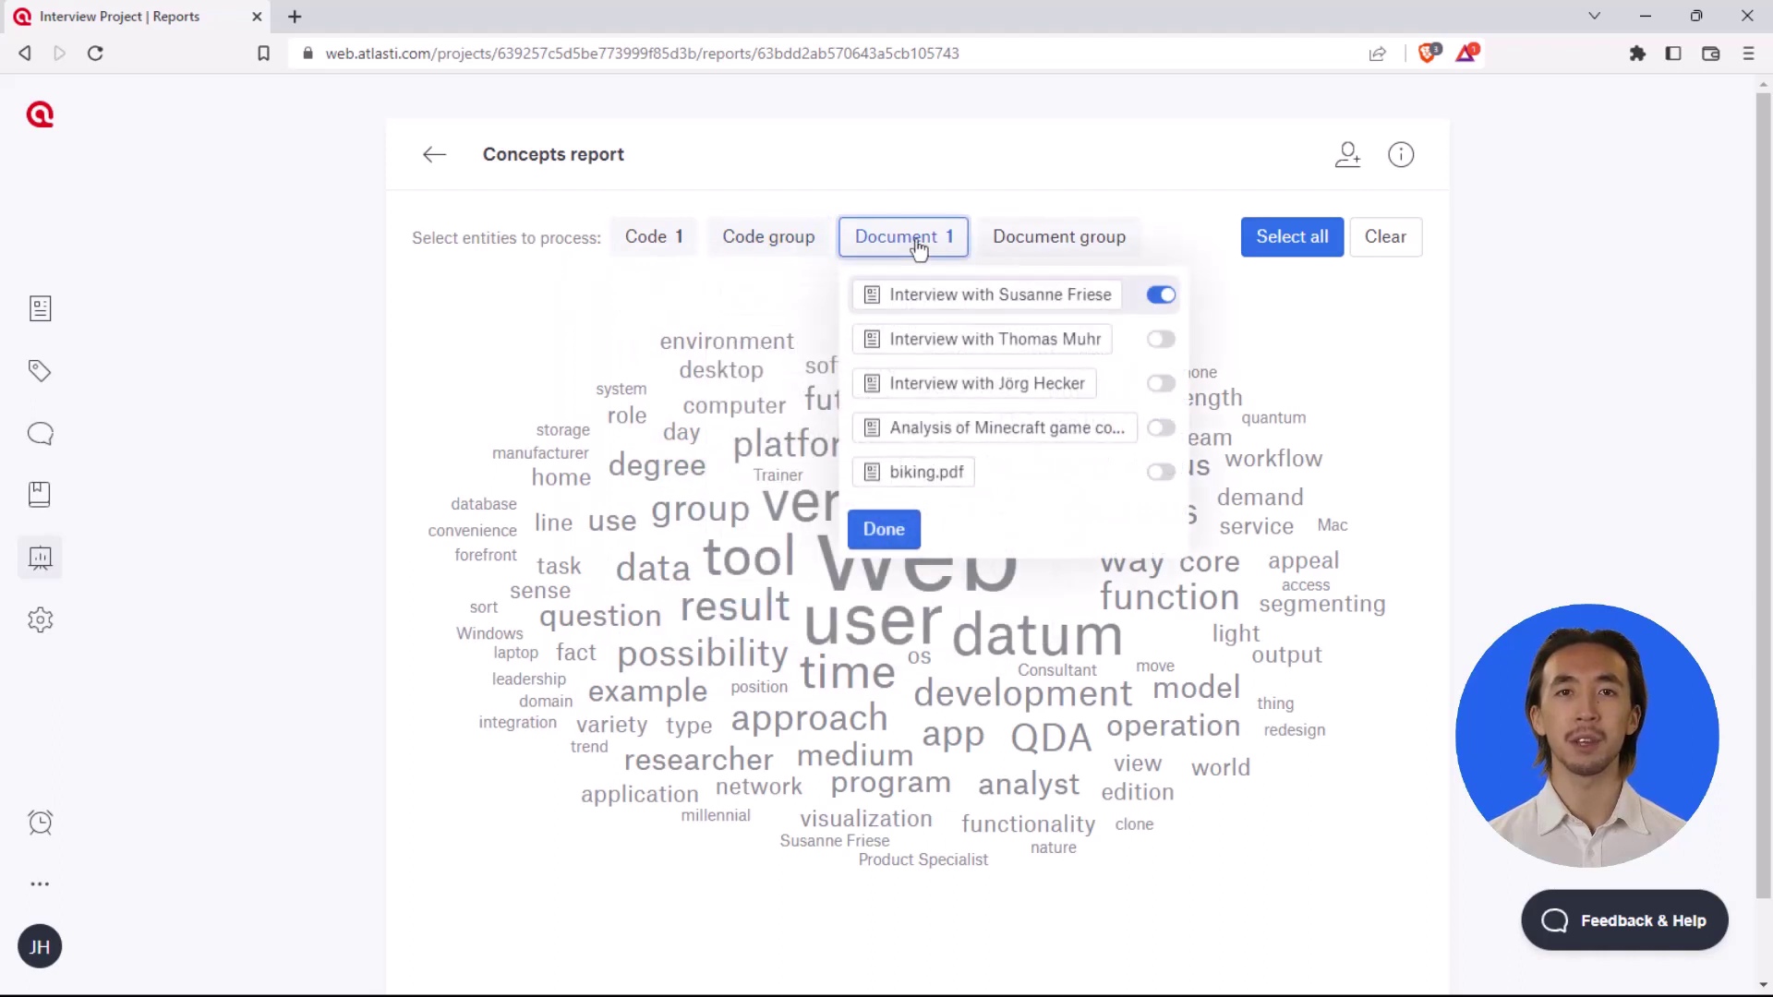
pyautogui.click(1055, 239)
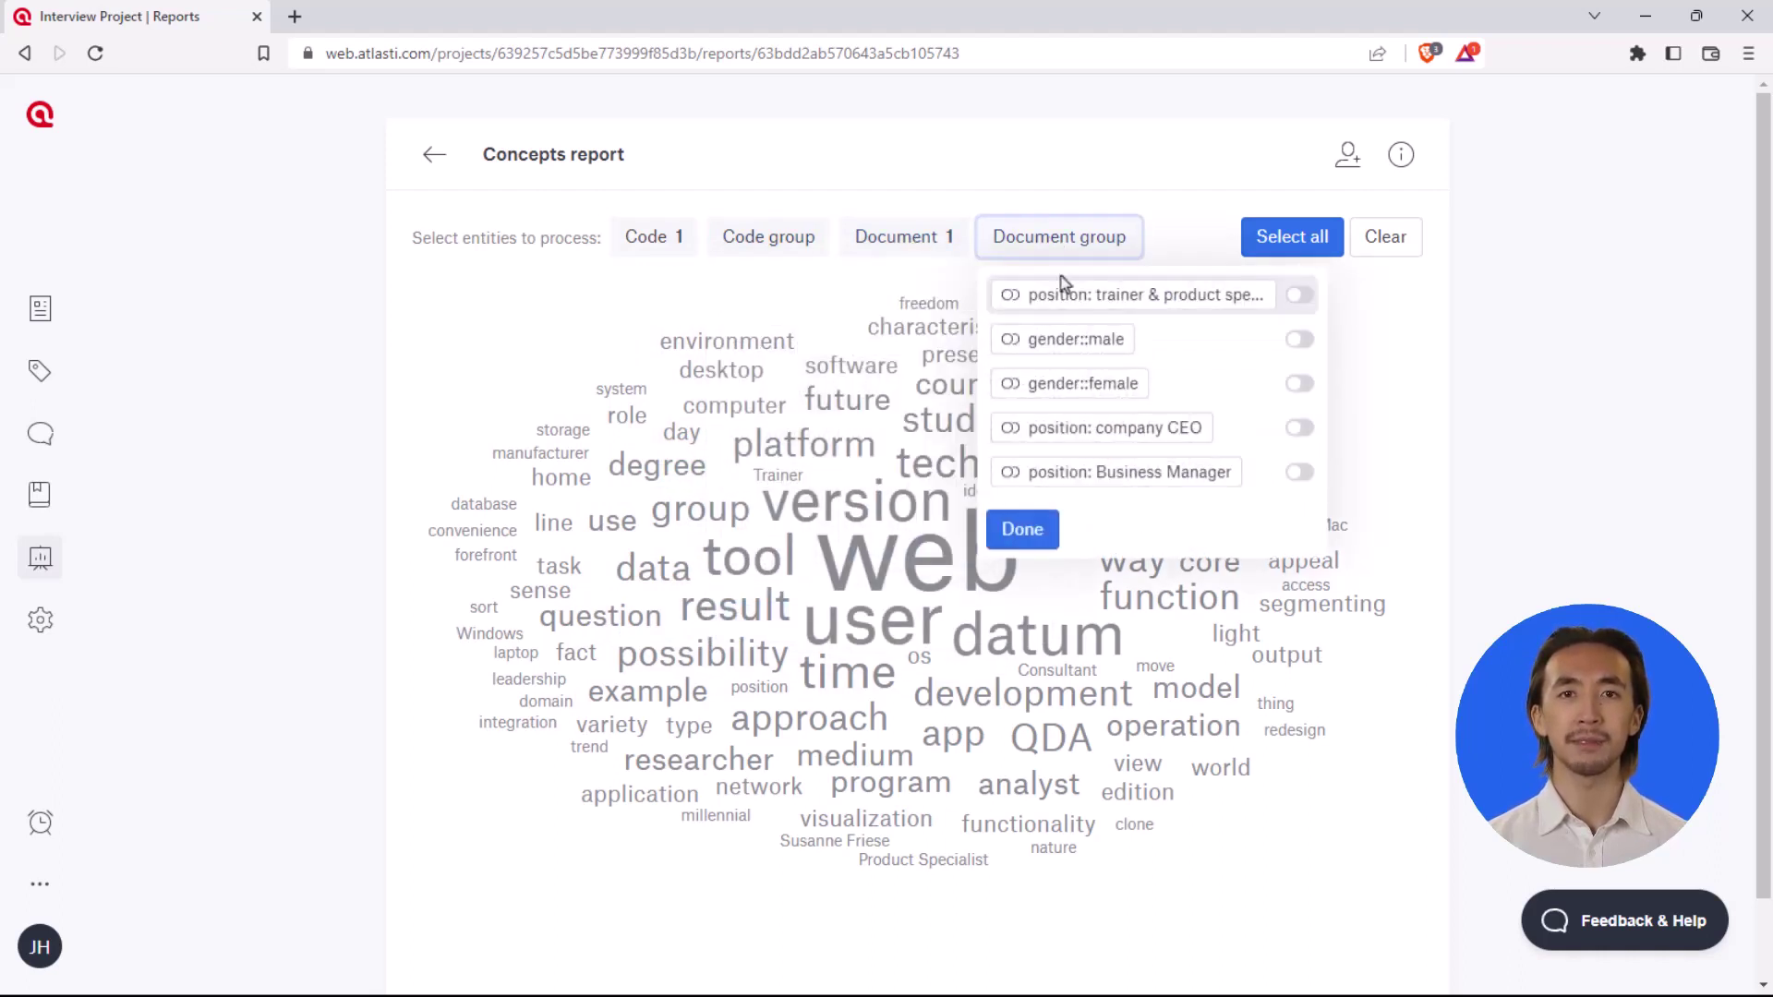
pyautogui.click(1060, 238)
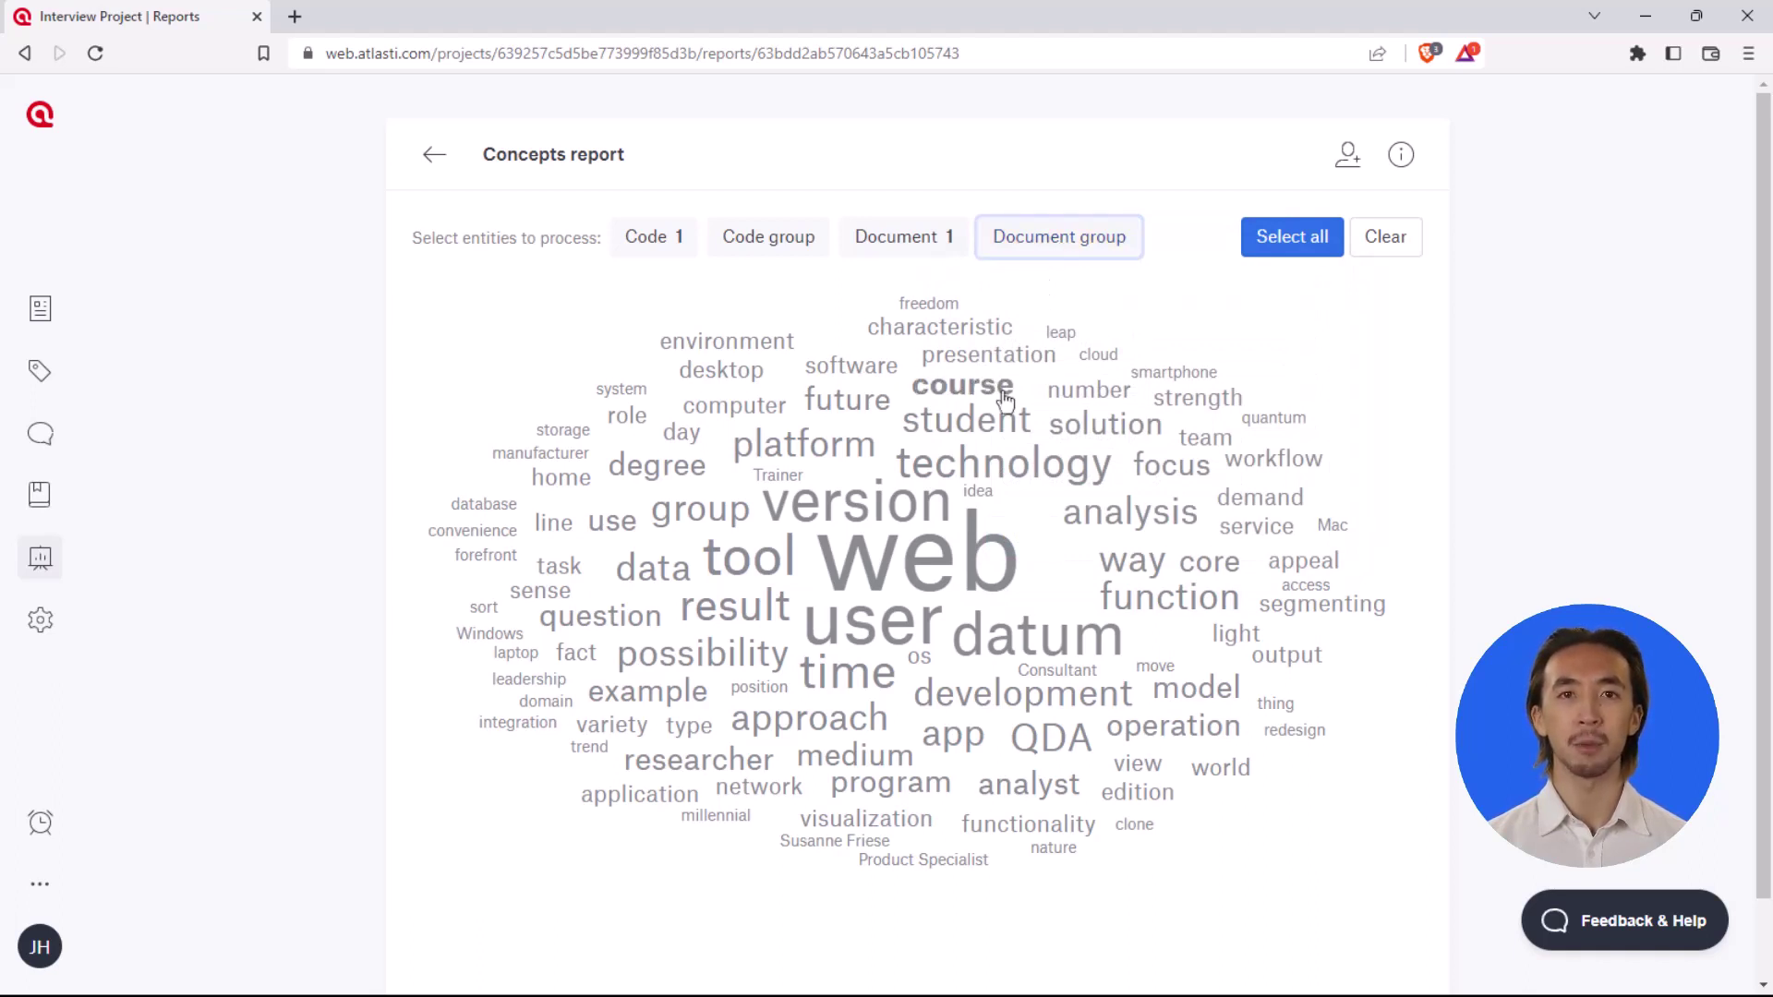
# Step: Show quotations for the concepts web, technology, result and analysis in turn, ending with 4 results
pyautogui.click(917, 554)
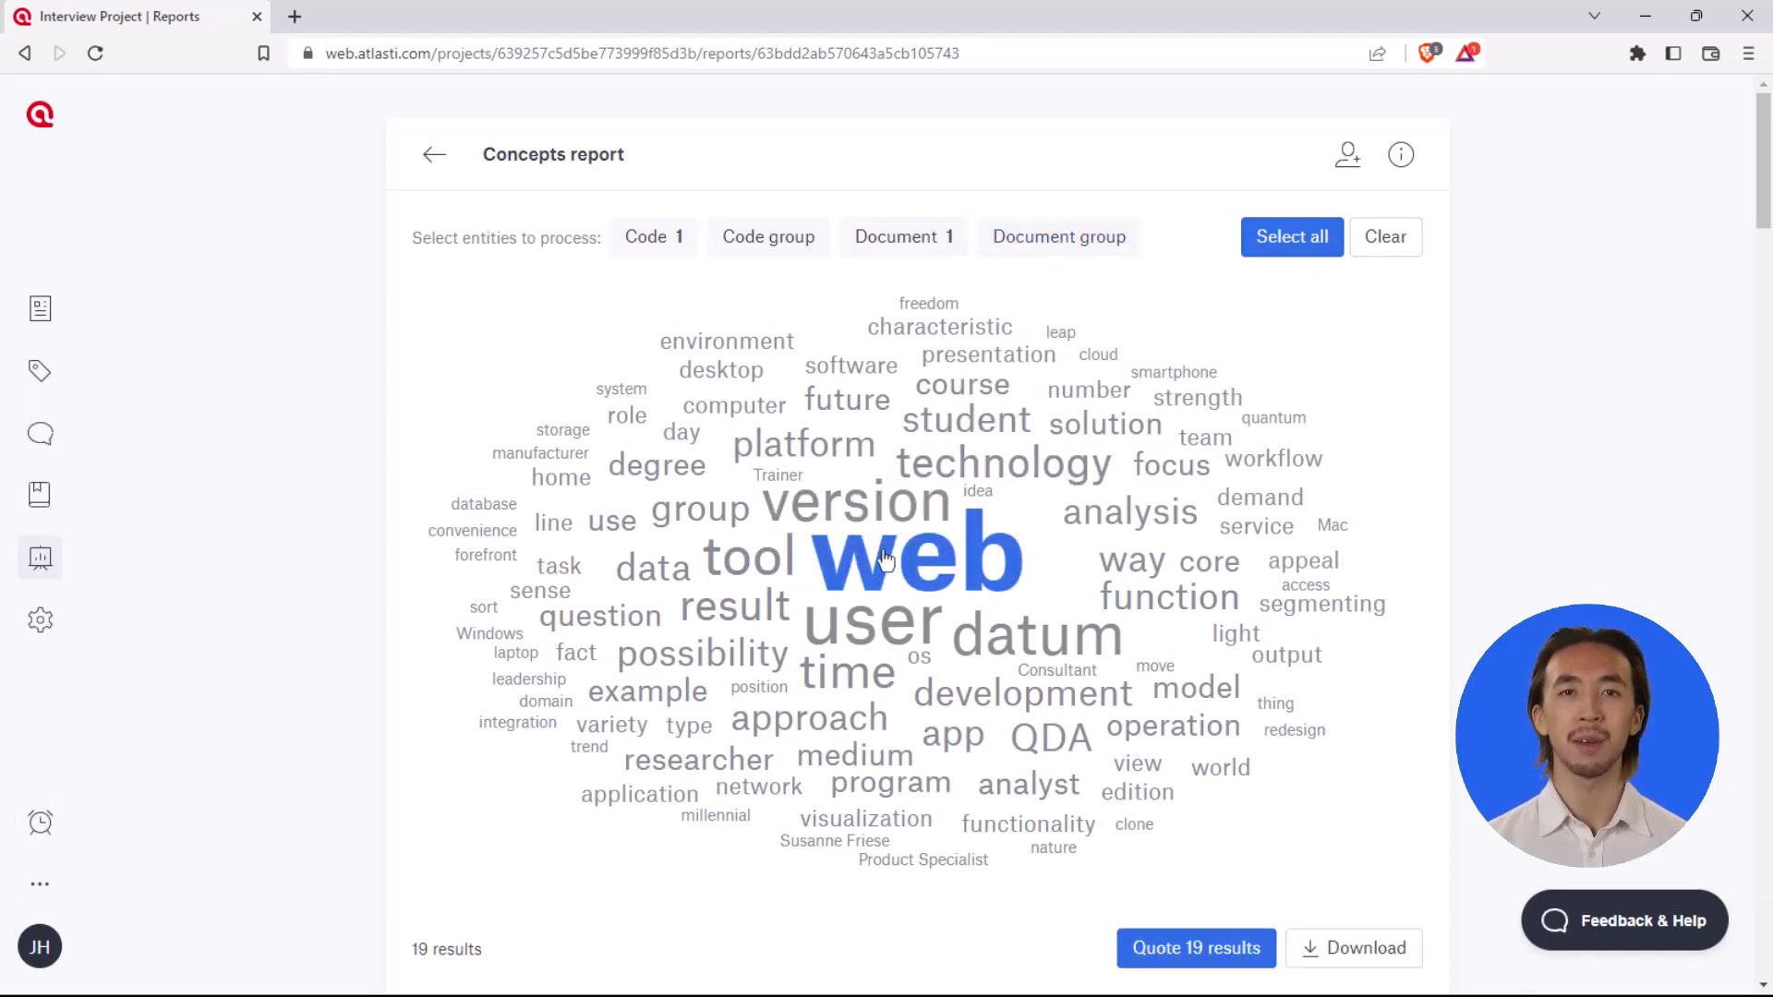
pyautogui.moveTo(1764, 149)
pyautogui.mouseDown()
pyautogui.moveTo(1764, 266)
pyautogui.moveTo(1726, 147)
pyautogui.mouseUp()
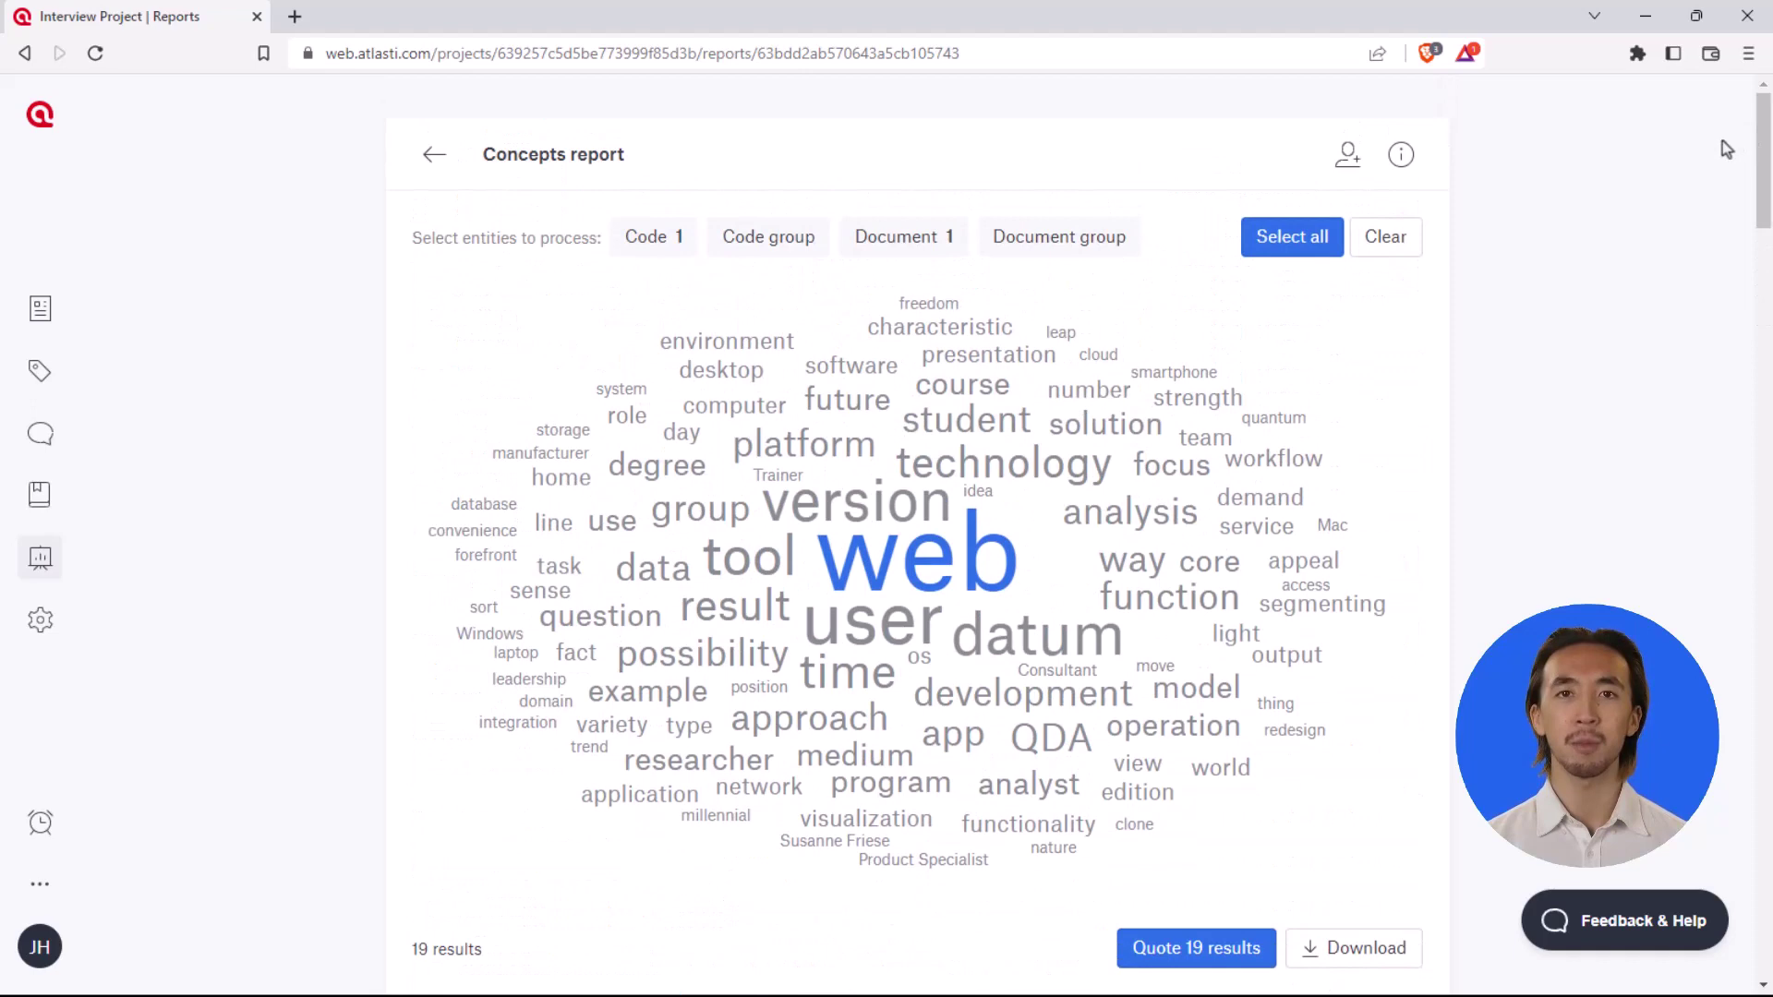
pyautogui.click(910, 480)
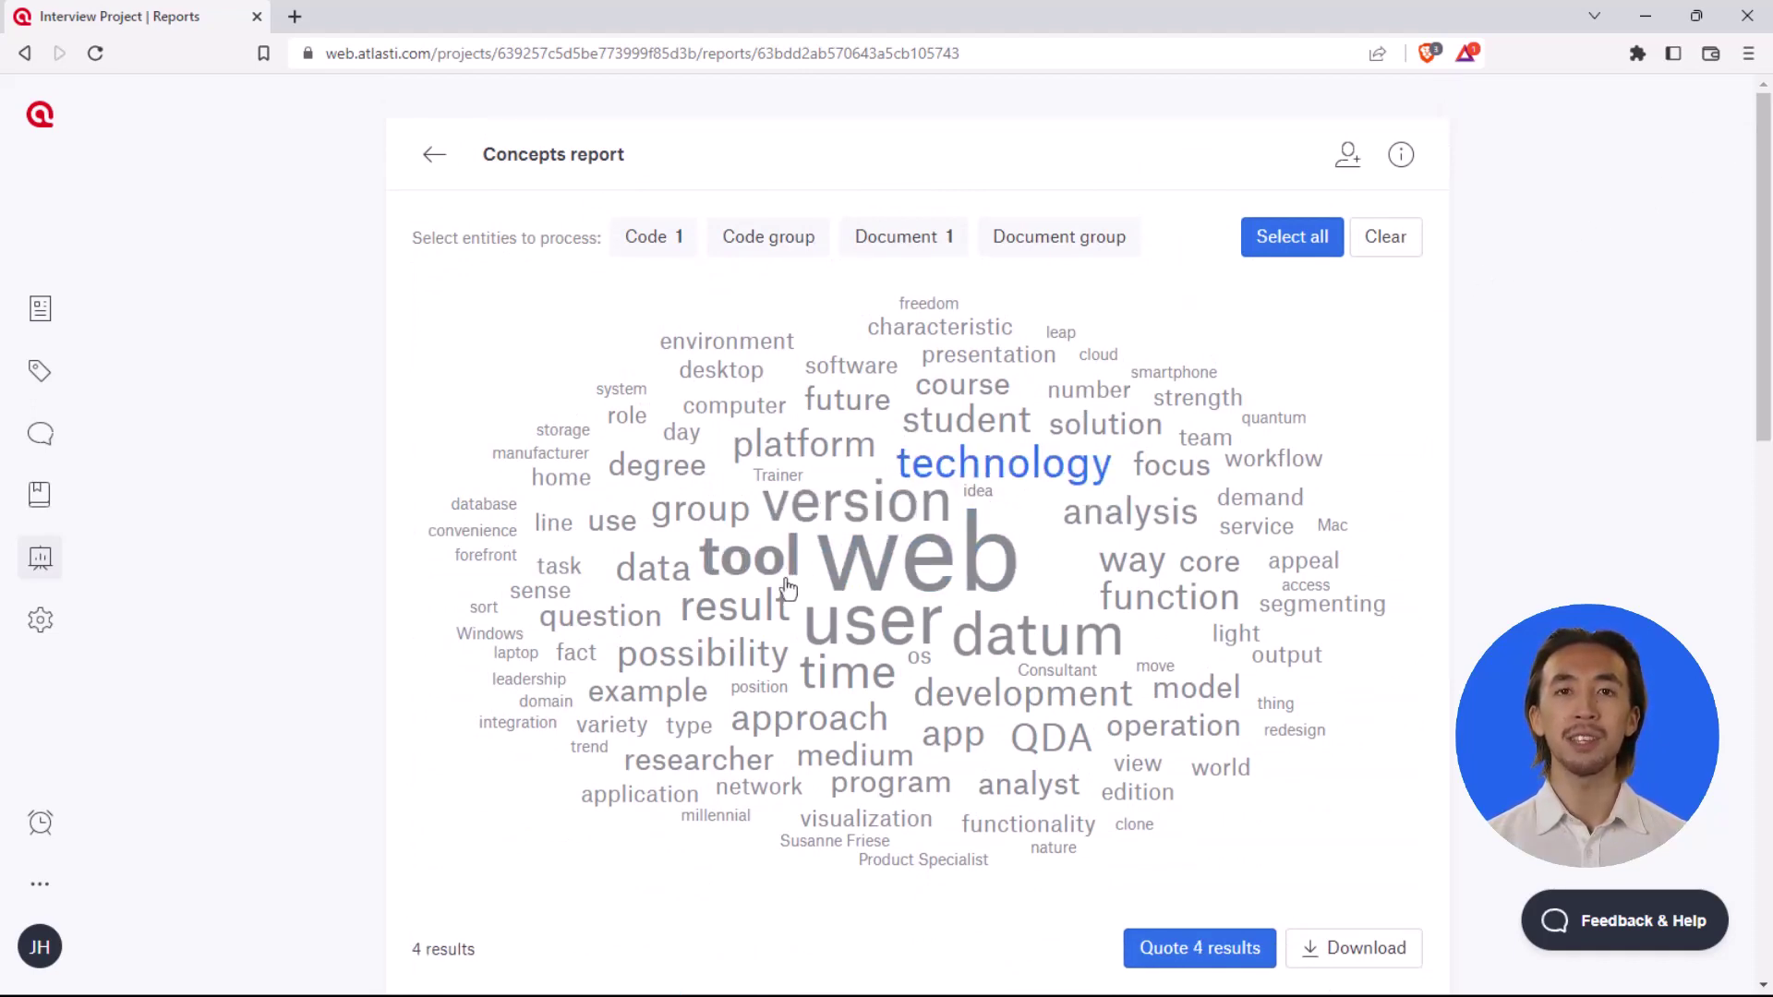
pyautogui.click(752, 606)
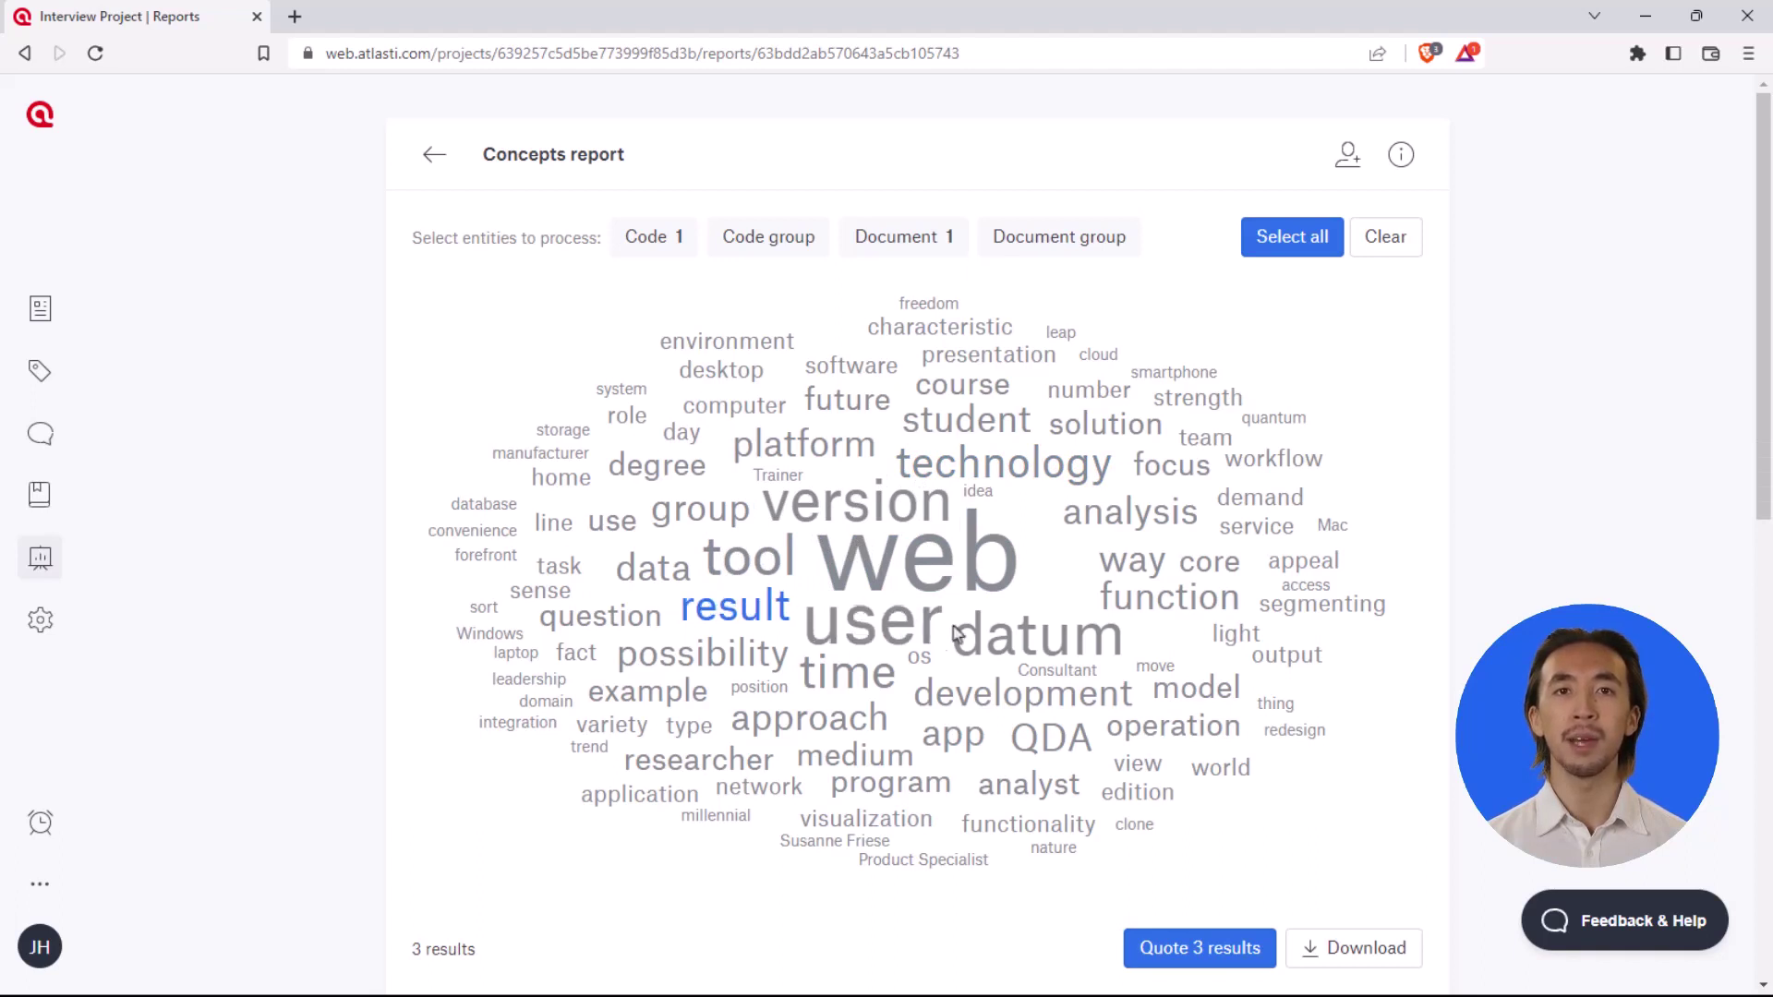
pyautogui.click(1145, 535)
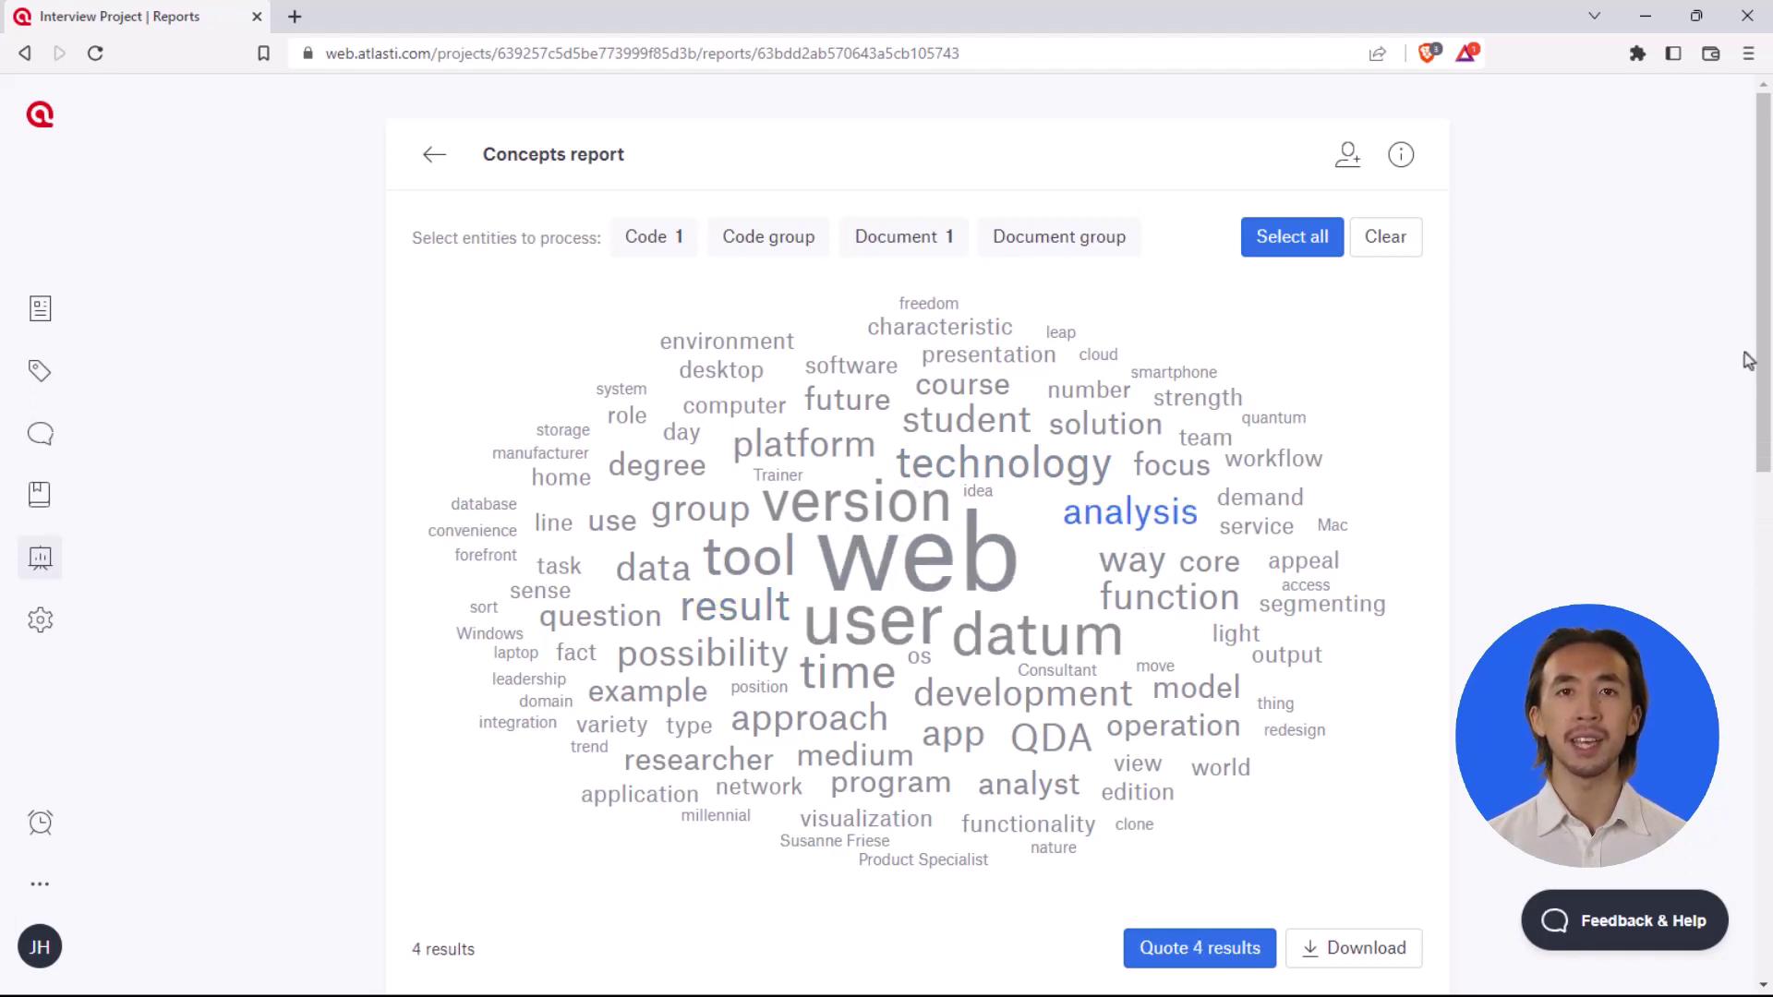
pyautogui.moveTo(1756, 352); pyautogui.dragTo(1707, 665)
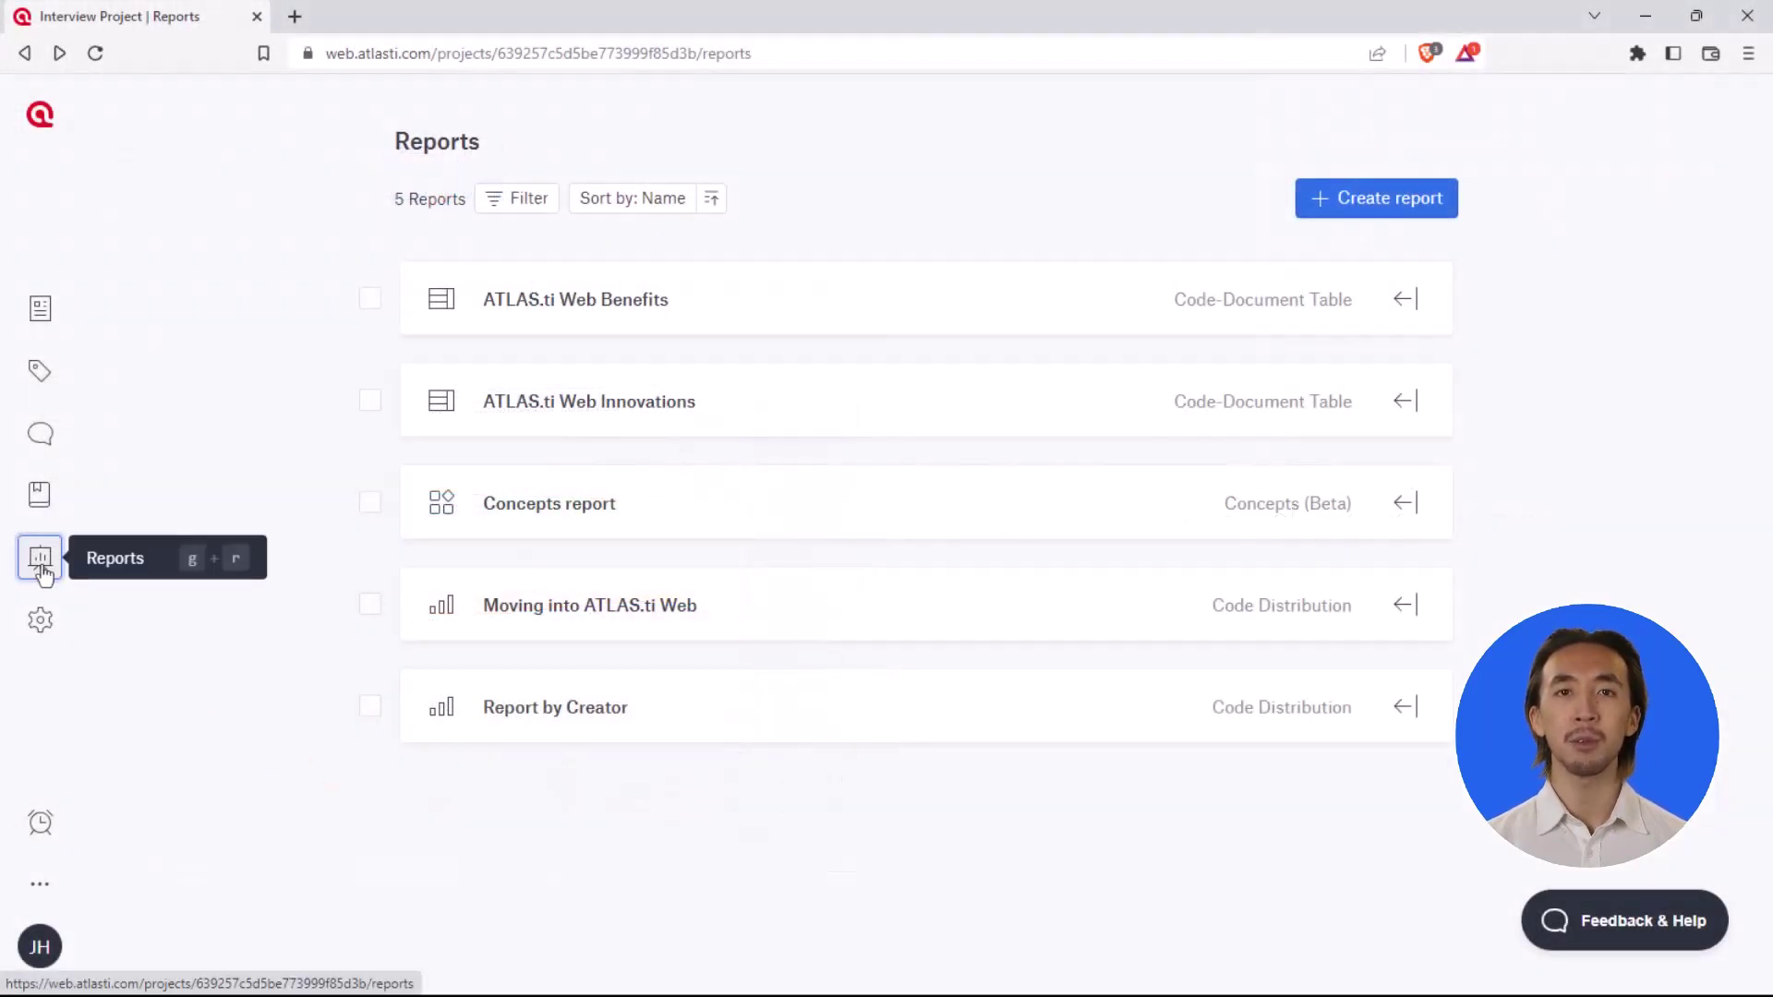
# Step: Open the ATLAS.ti Web Benefits report and list its Table and Sankey Chart - Beta views
pyautogui.click(848, 323)
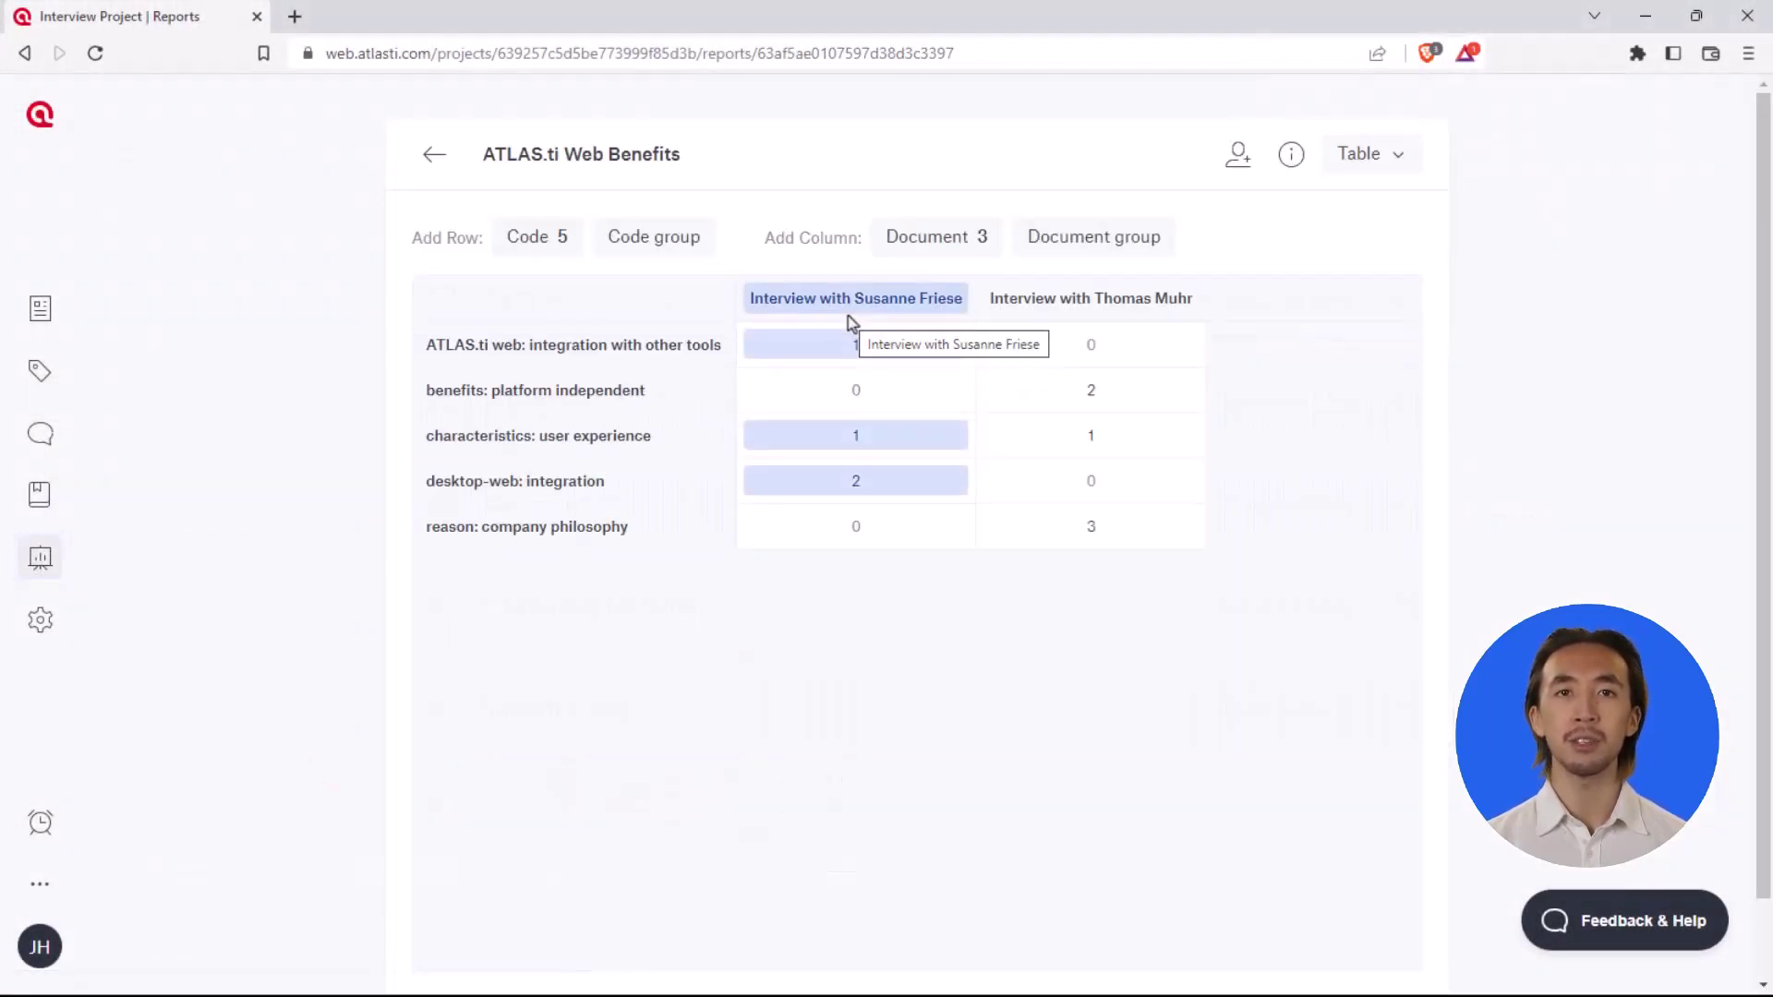
pyautogui.click(1404, 176)
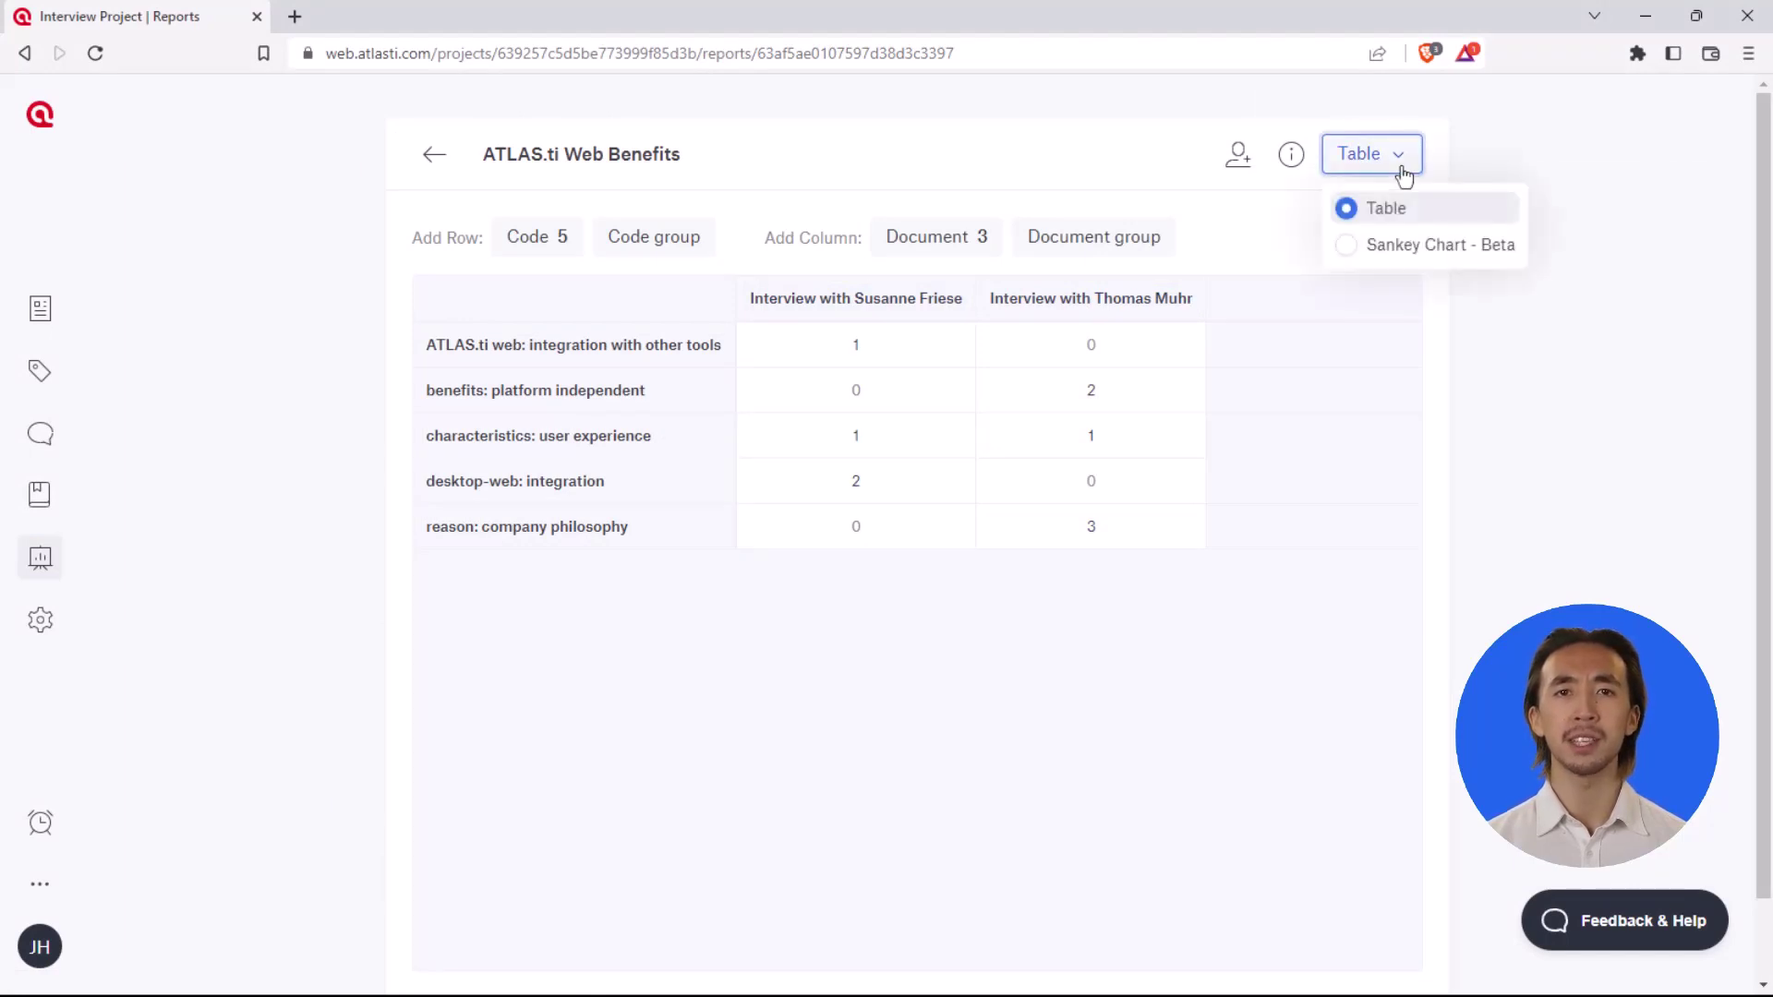